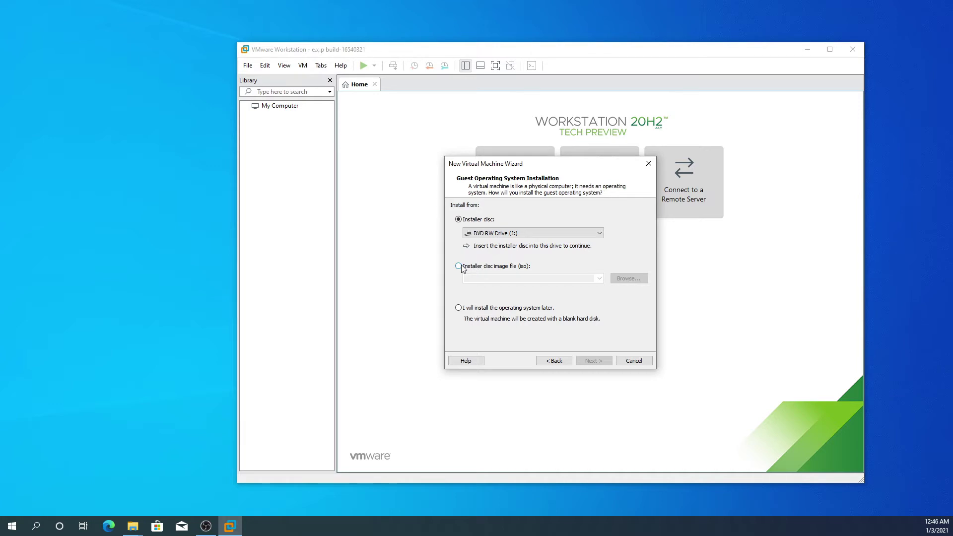
Use kali-linux-2020.4-installer-amd64.iso from H:\ISO File as the installer disc image
click(460, 268)
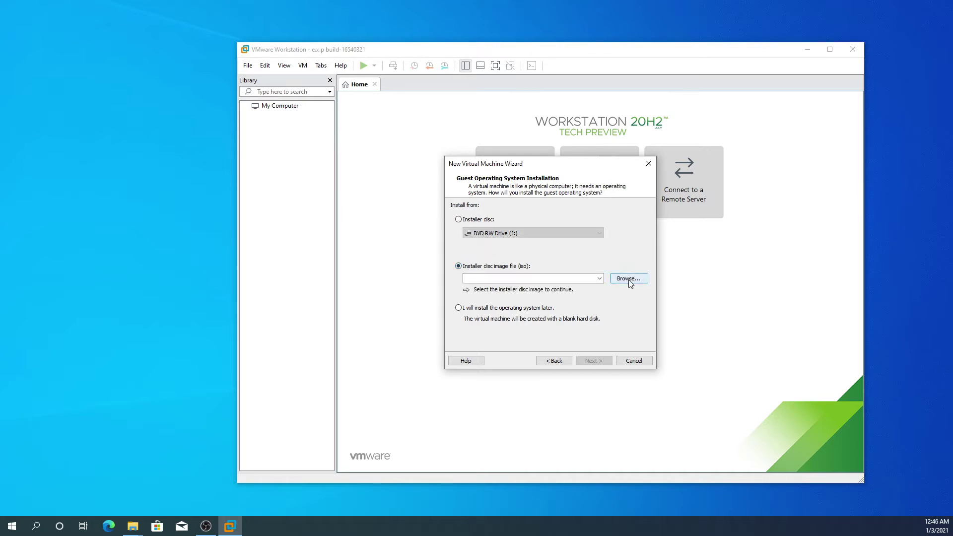
click(630, 280)
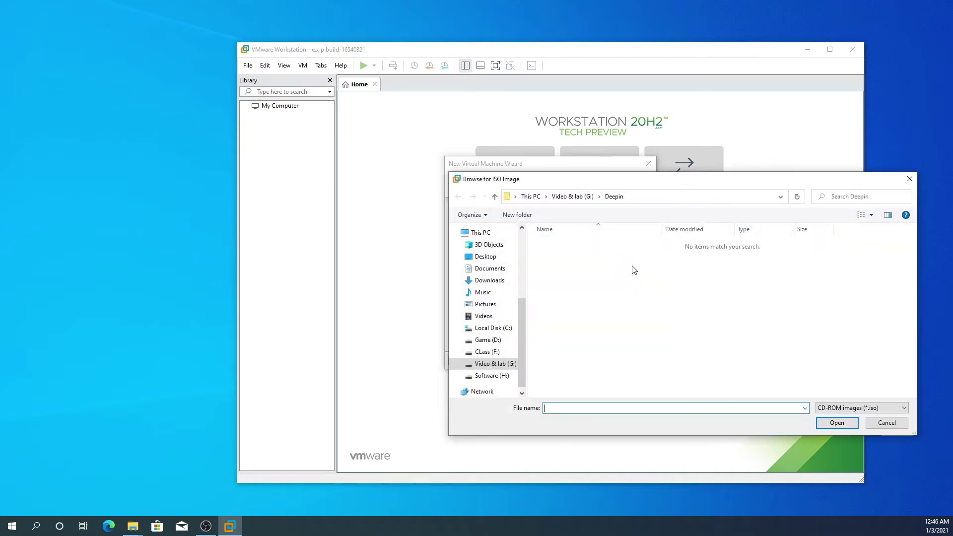
click(492, 376)
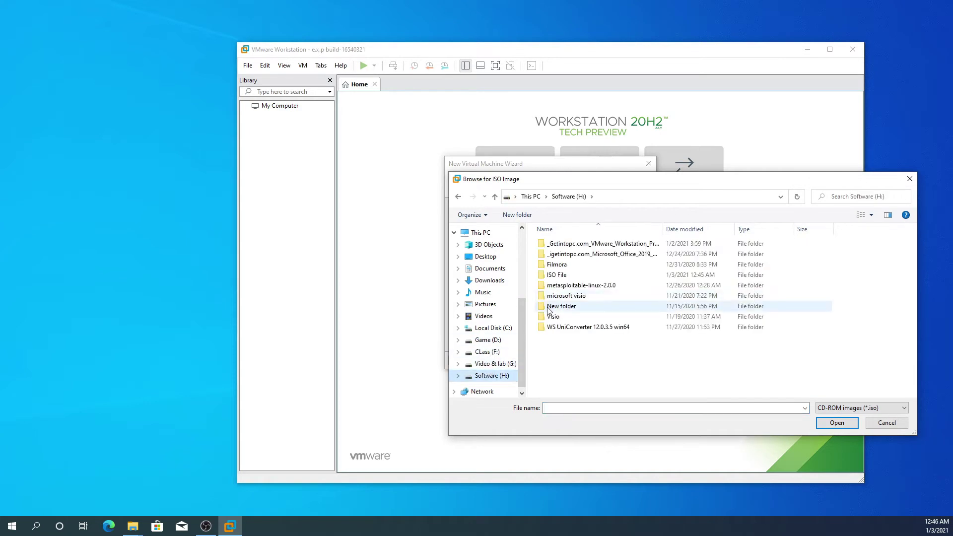
double_click(563, 276)
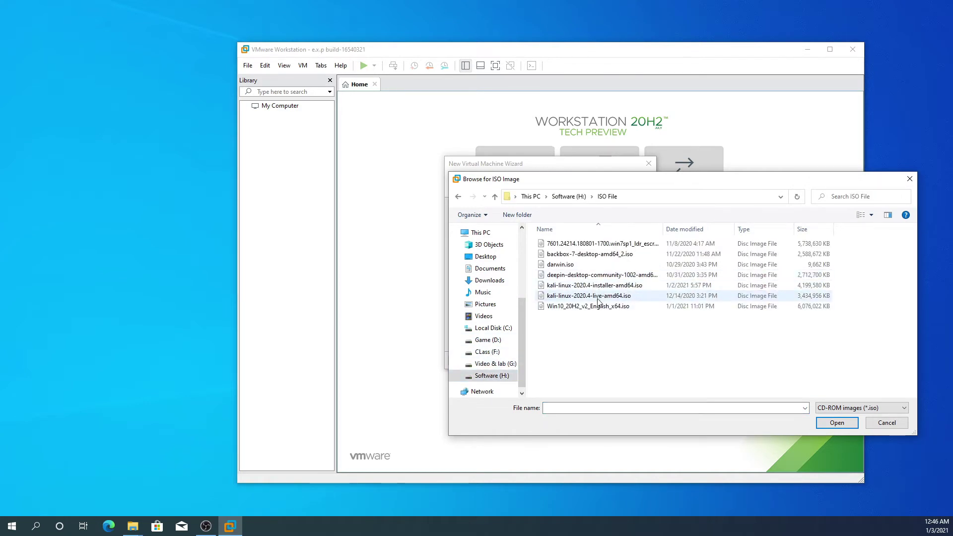
click(602, 289)
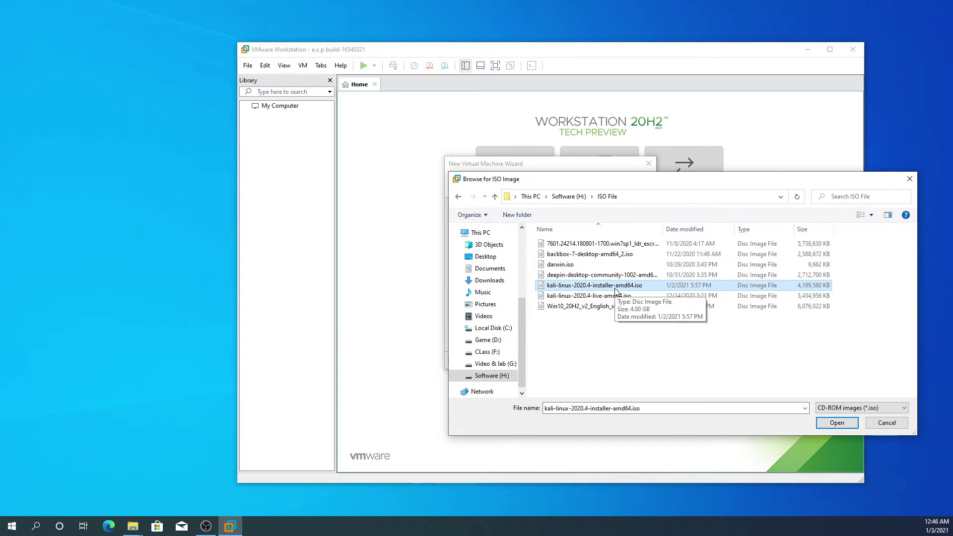
click(844, 425)
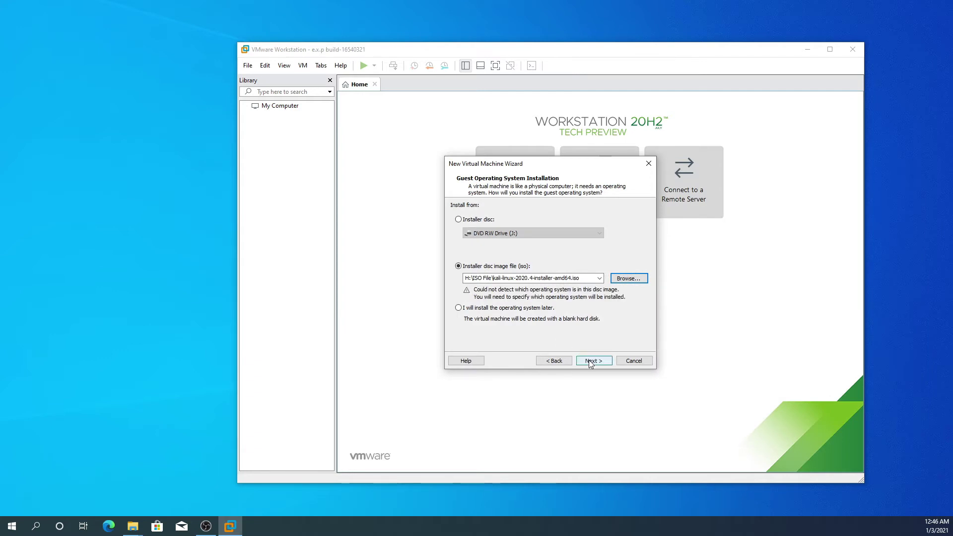
click(588, 359)
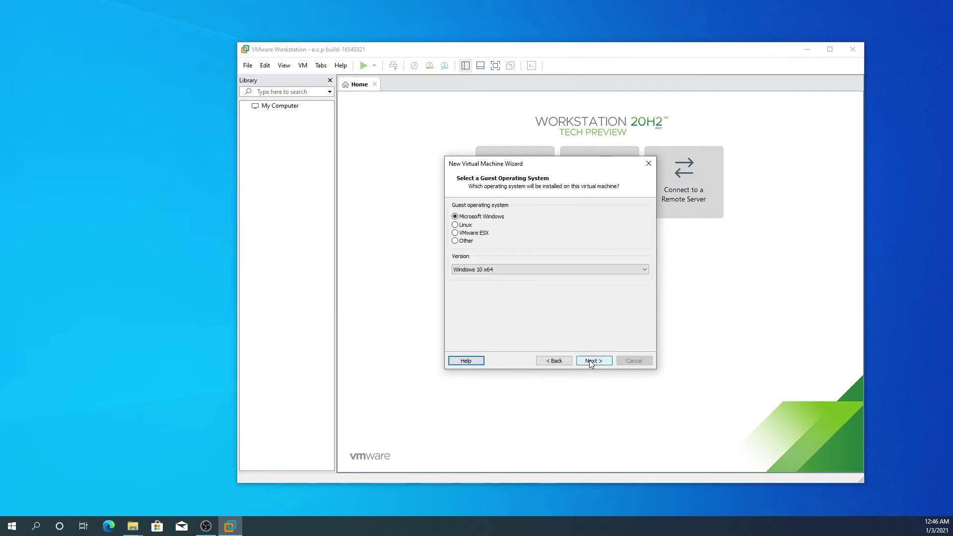
Choose Linux with version Debian 10.x 64-bit as the guest operating system
click(466, 226)
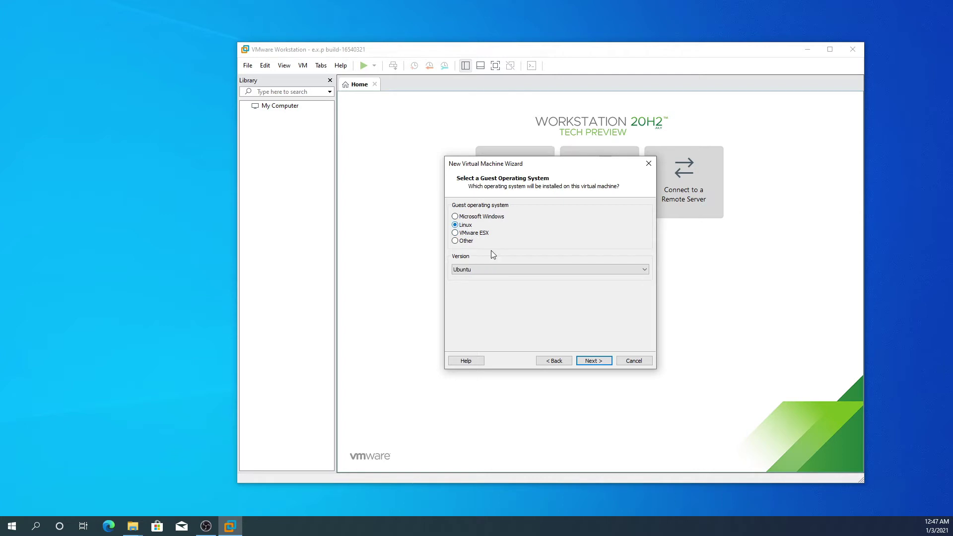
click(495, 268)
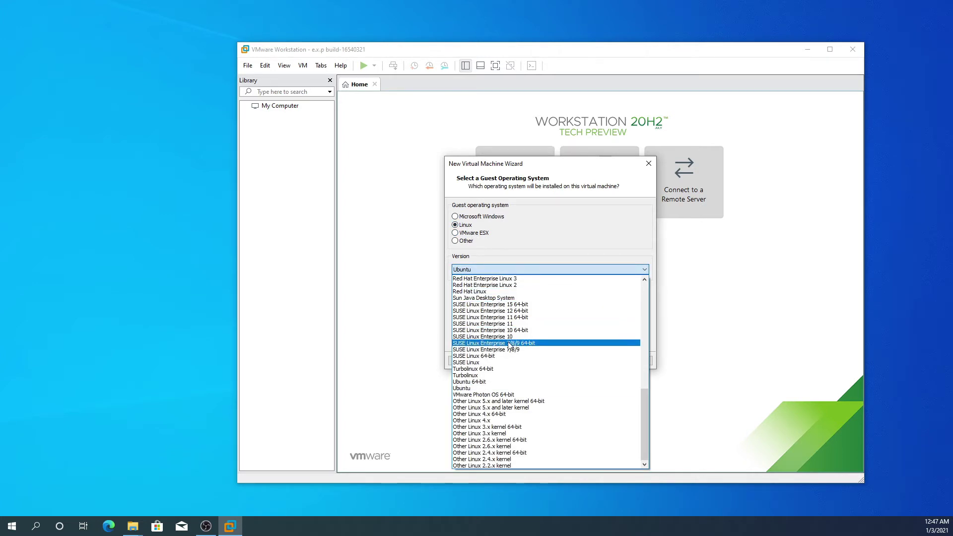
scroll(506, 357, up, 10)
scroll(504, 365, up, 1)
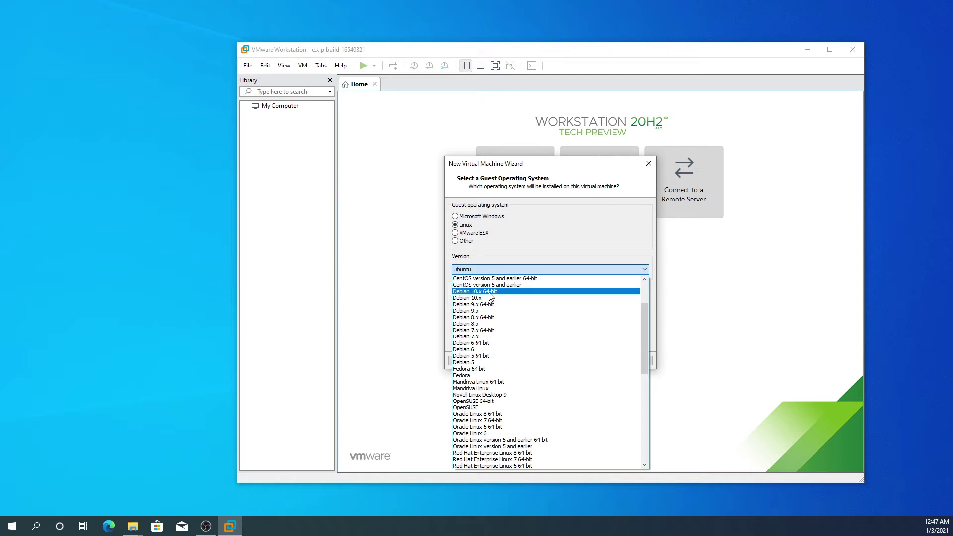
click(490, 292)
click(594, 360)
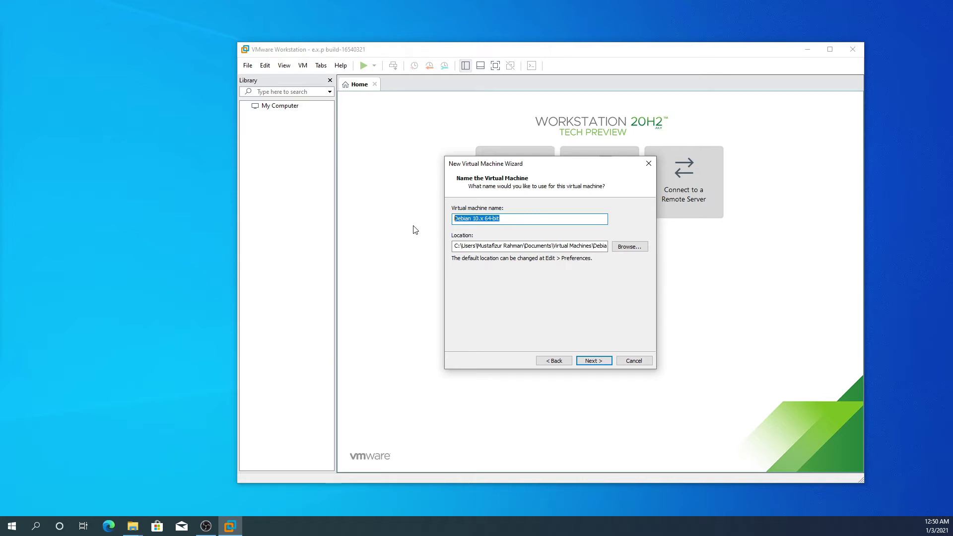
Name the virtual machine 'Kali Linux' and set its location to G:\Kali
text(Kali )
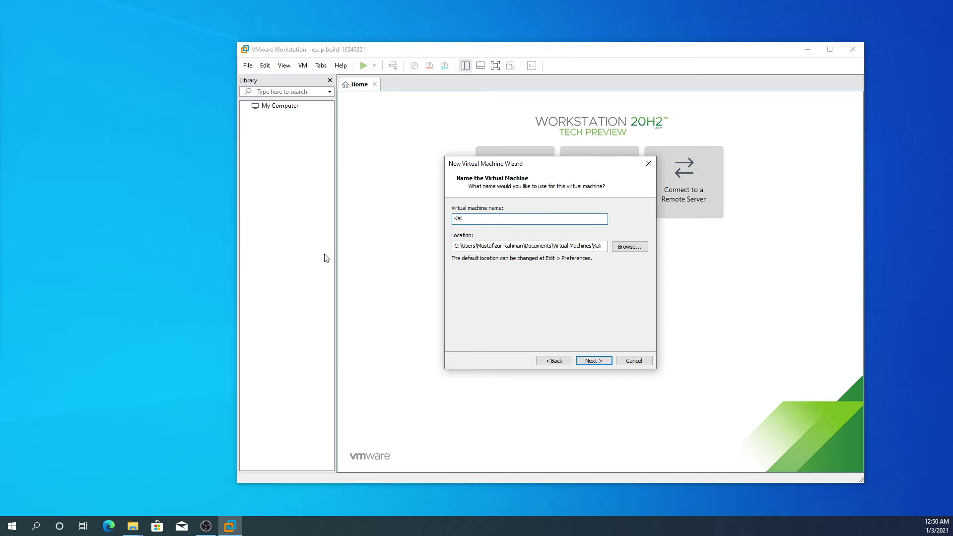
text(Linux)
key(alt+Tab)
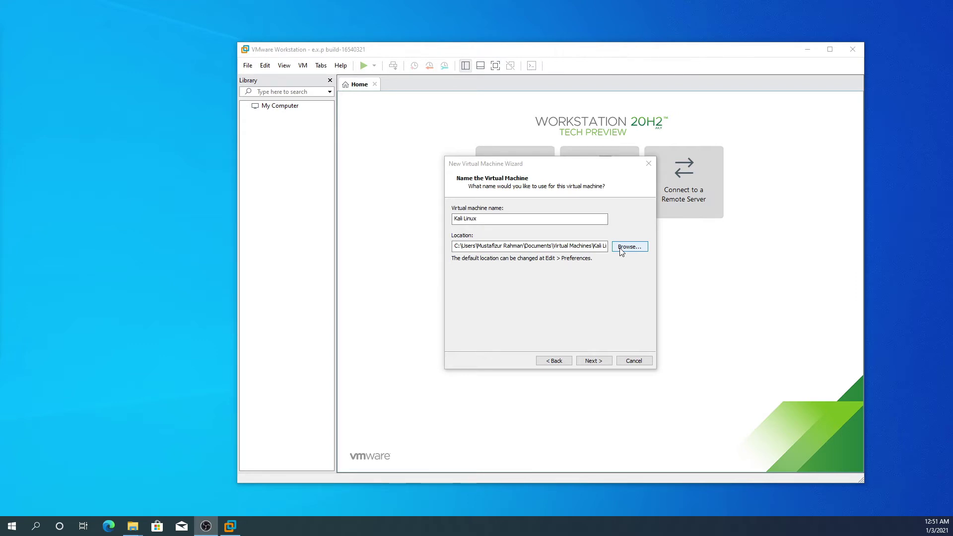
key(alt+Tab)
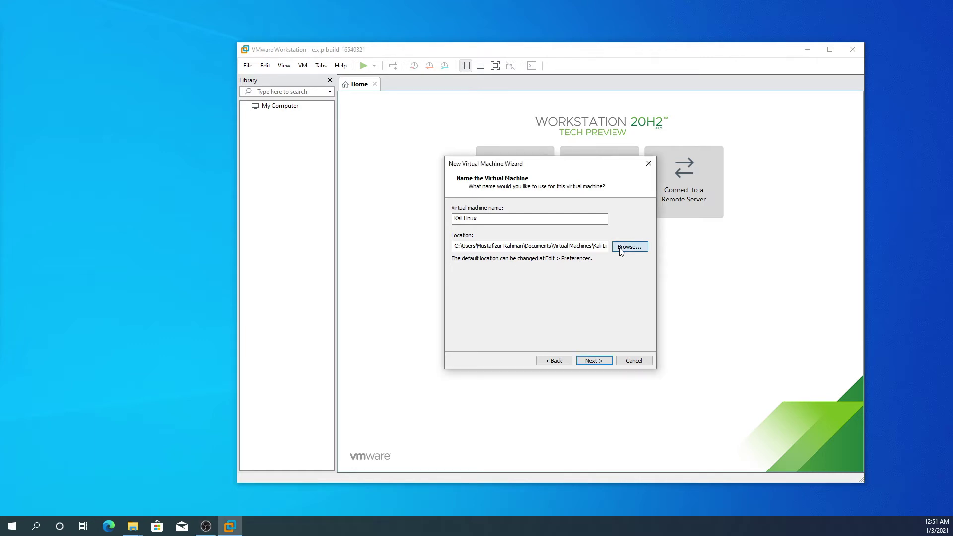
click(629, 246)
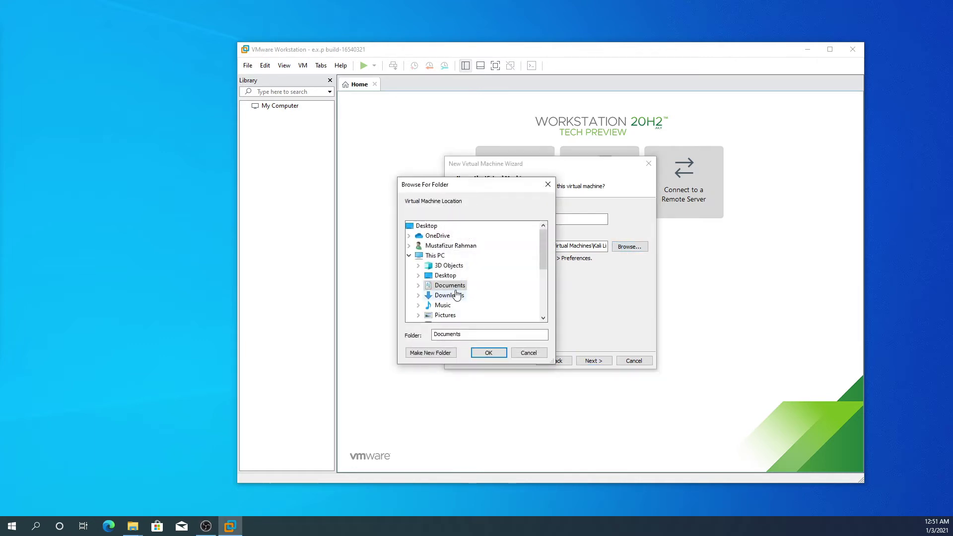
scroll(457, 294, down, 4)
click(455, 255)
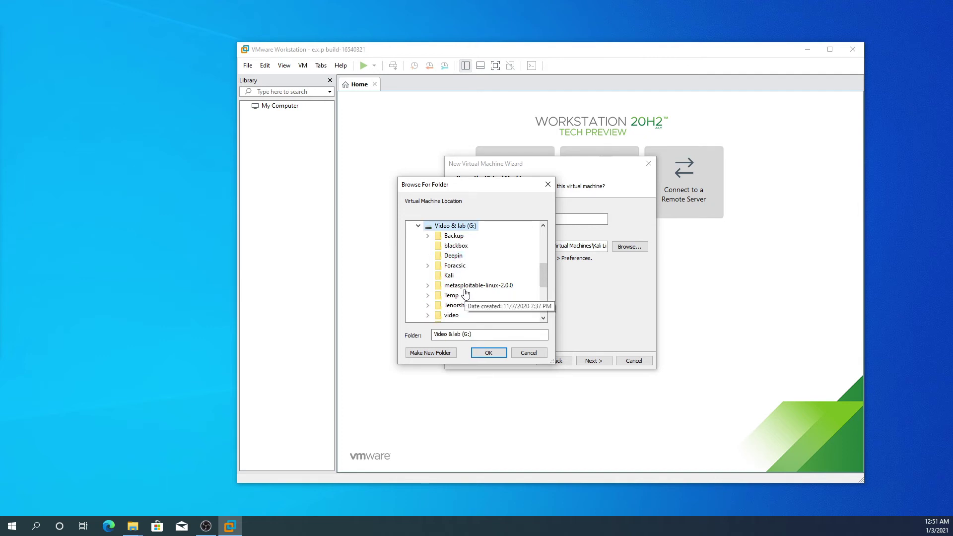
scroll(456, 288, up, 1)
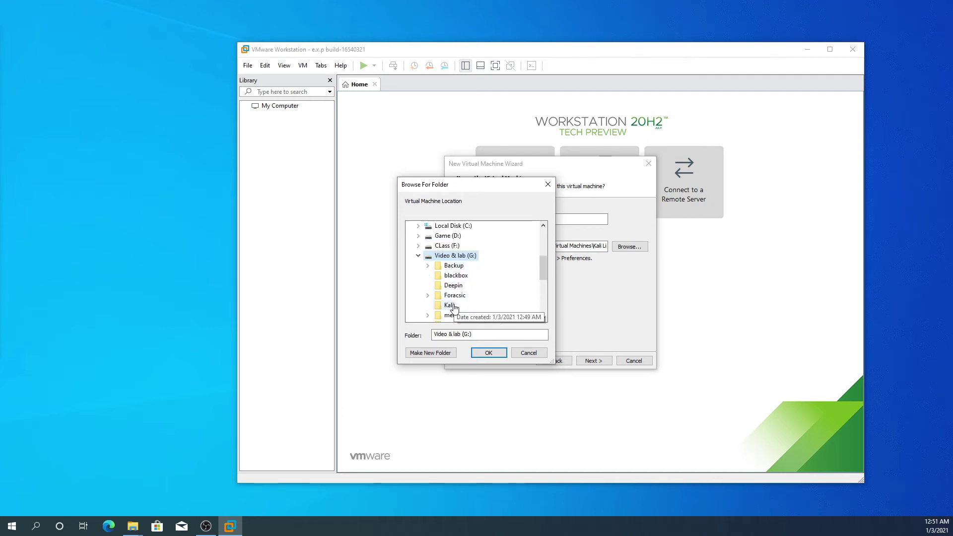
click(449, 306)
click(492, 353)
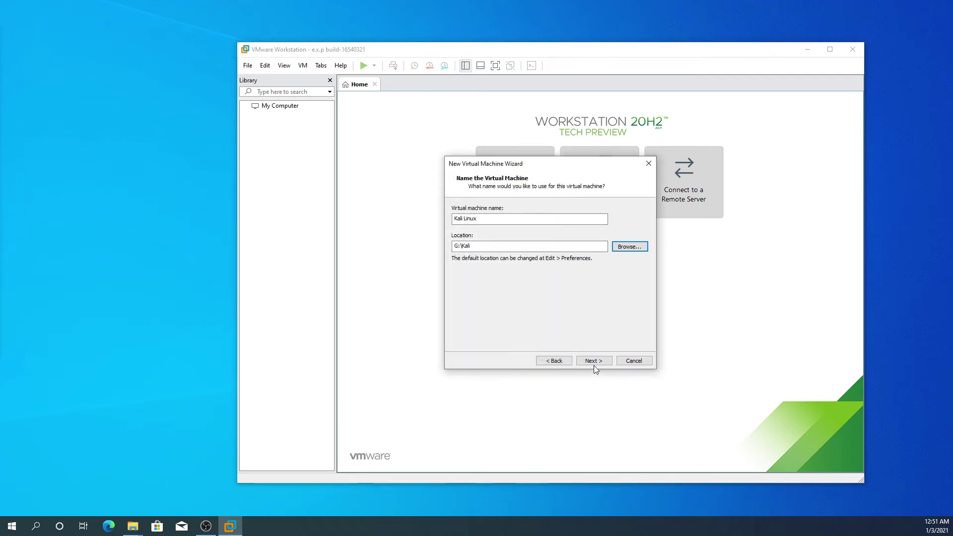
click(593, 360)
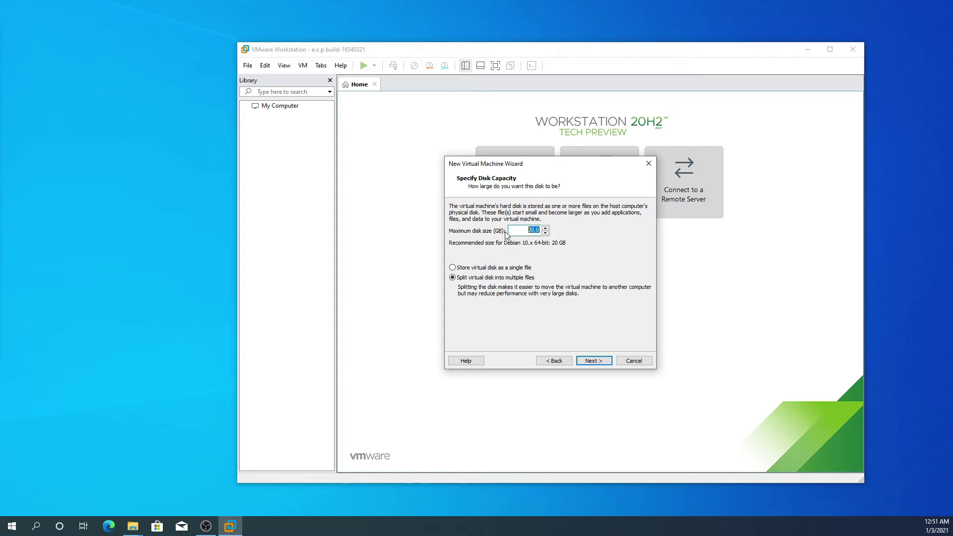
Set the maximum disk size to 70 GB, stored as a single file
text(70)
key(alt+o)
click(594, 361)
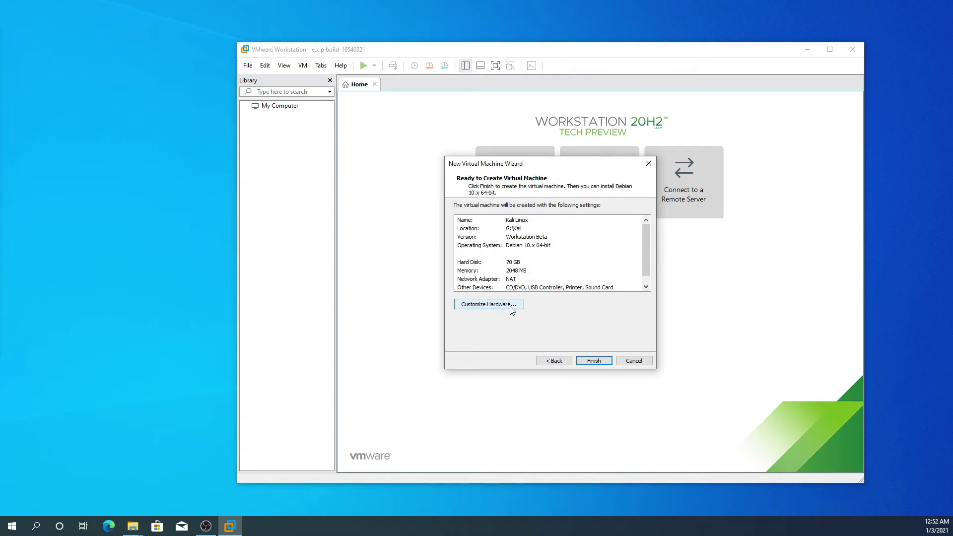
Raise the VM's memory to 5404 MB in the hardware settings
click(512, 309)
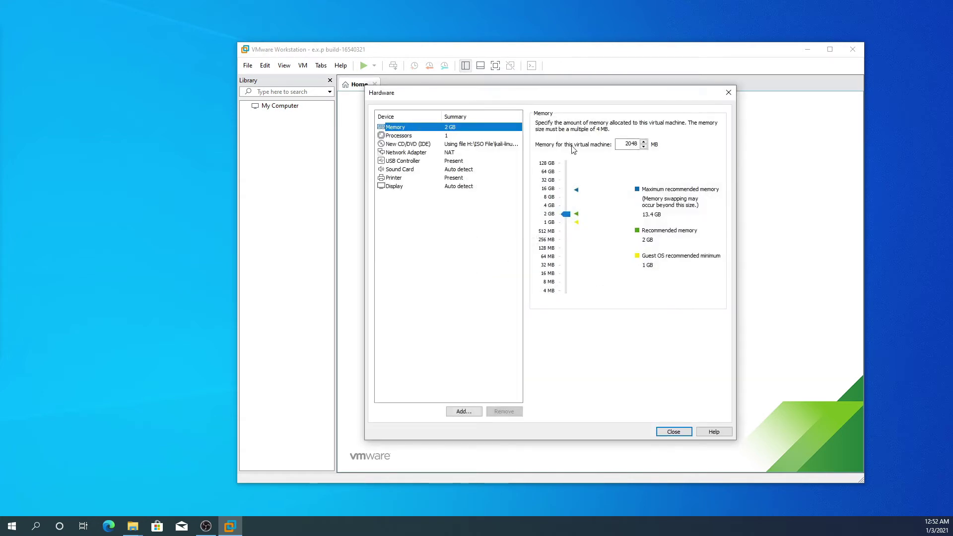
drag(594, 94, 676, 100)
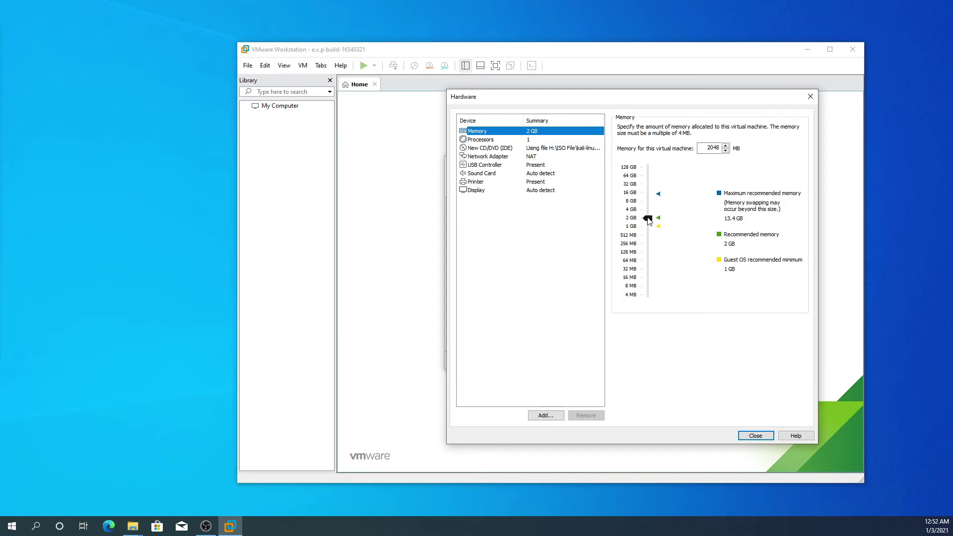
drag(648, 219, 650, 210)
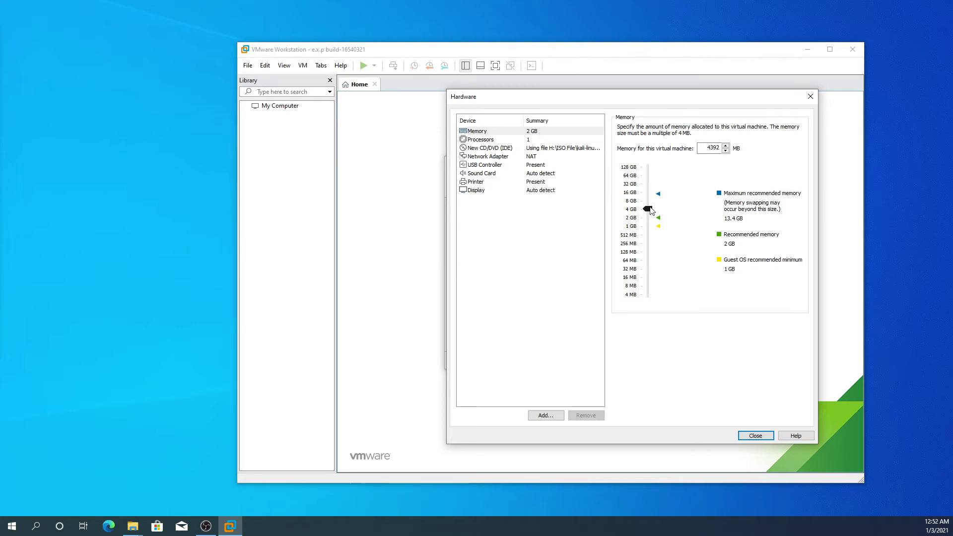
scroll(651, 210, up, 2)
scroll(651, 210, down, 2)
scroll(653, 212, up, 1)
Review processor, CD/DVD, network and sound settings, then finish creating the VM
click(498, 141)
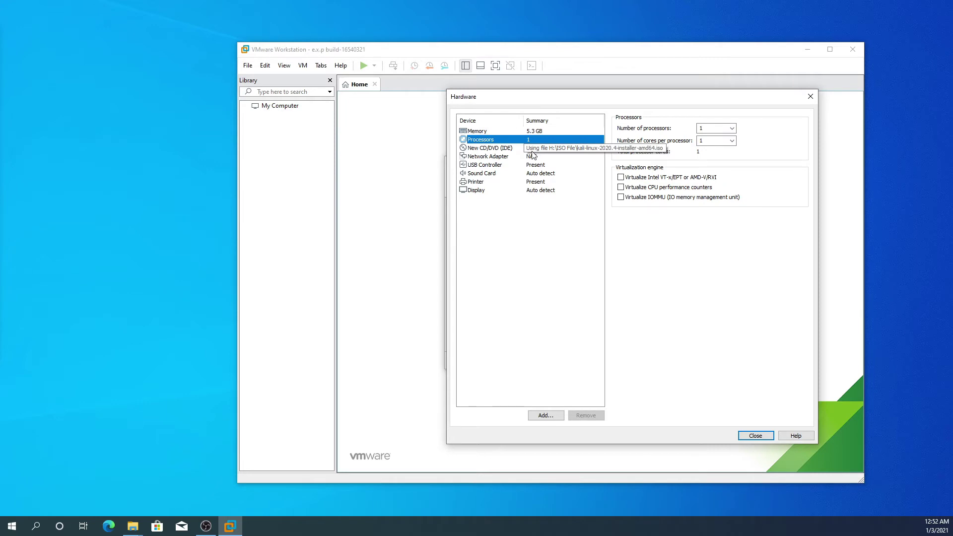
click(511, 148)
click(506, 156)
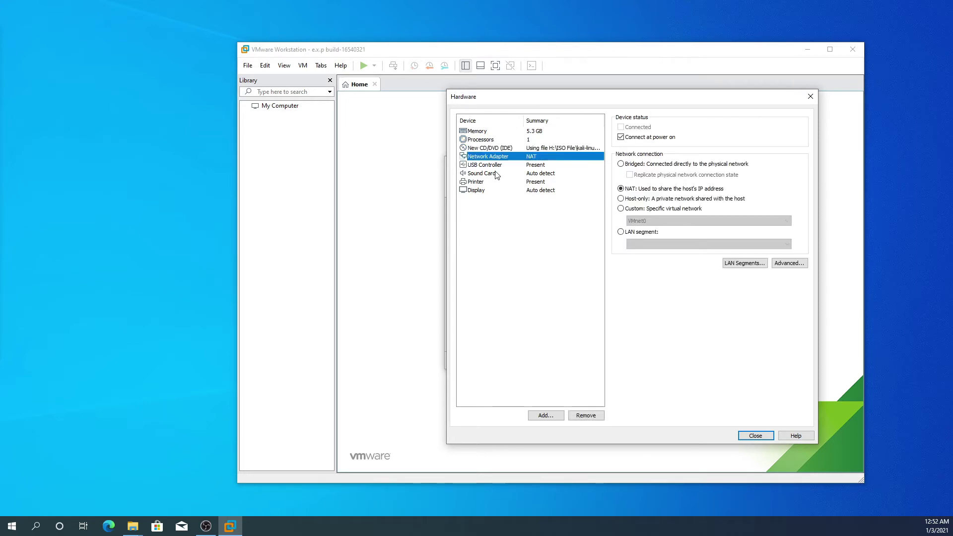
click(498, 175)
click(500, 132)
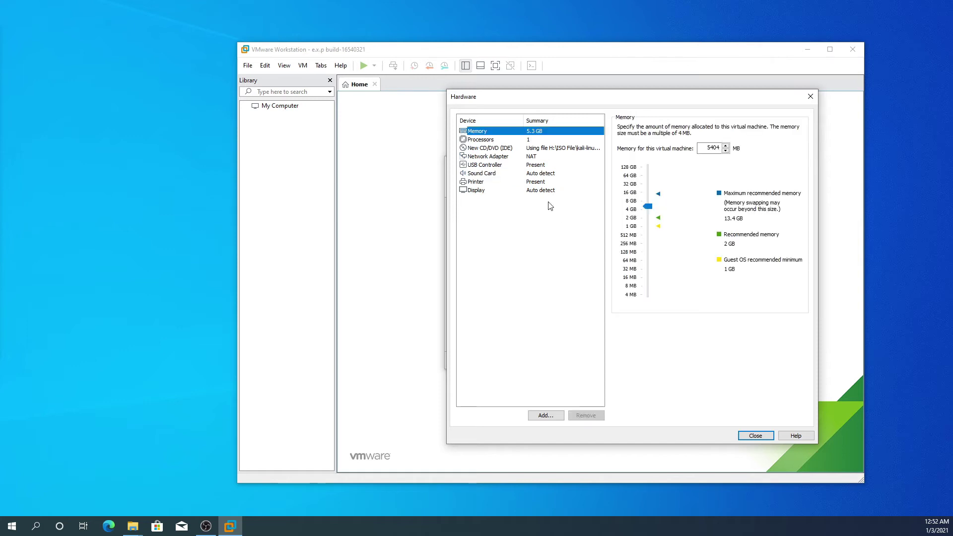
click(757, 436)
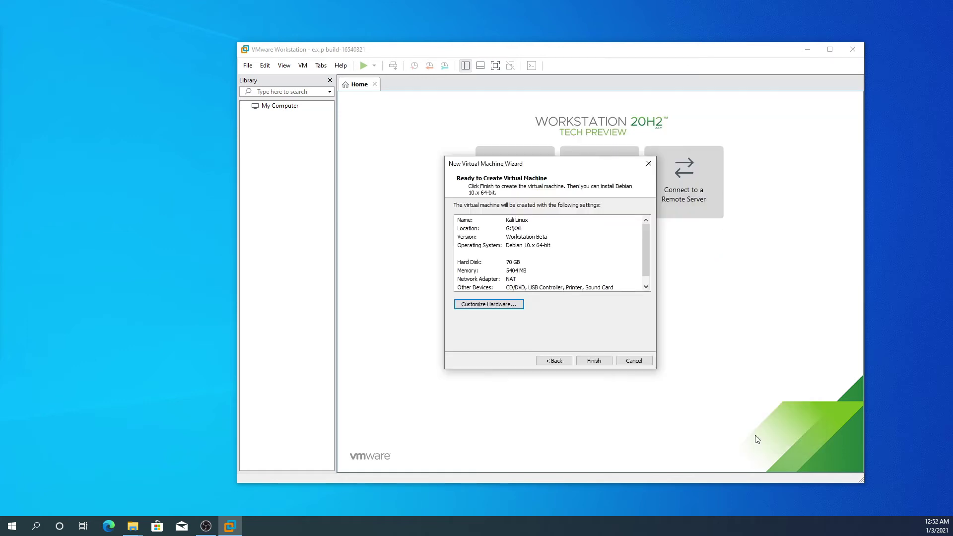
click(593, 362)
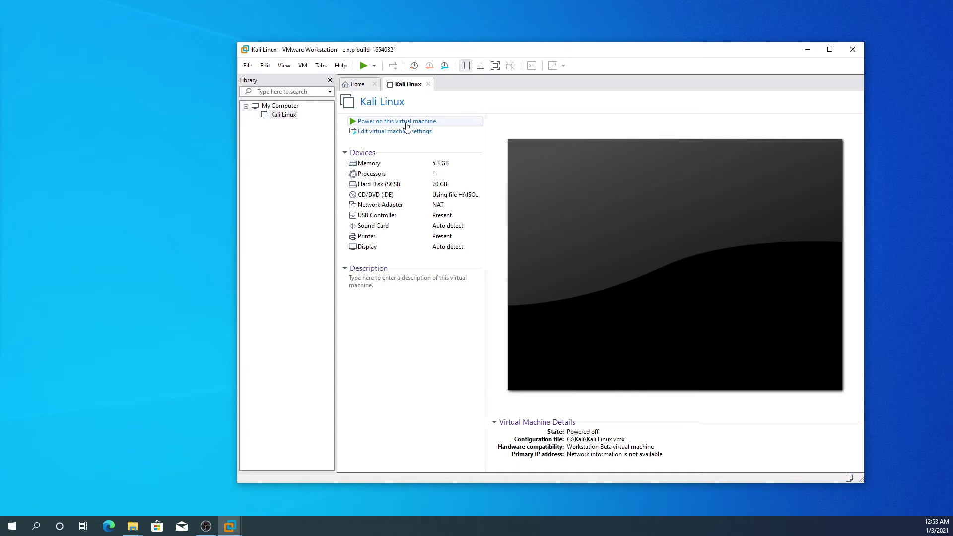
Power on the Kali Linux VM, suppress the debugging hint, and switch to full screen
click(406, 122)
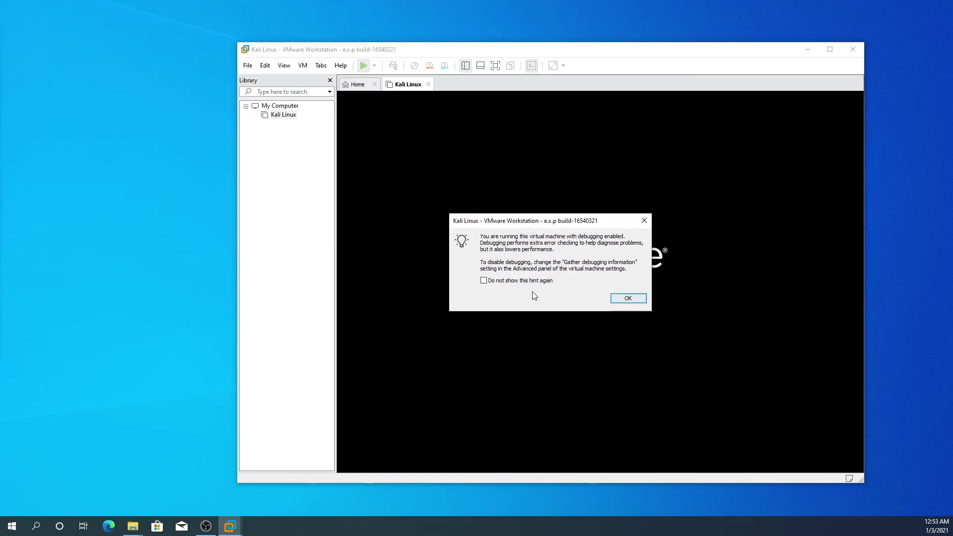
click(514, 282)
click(628, 298)
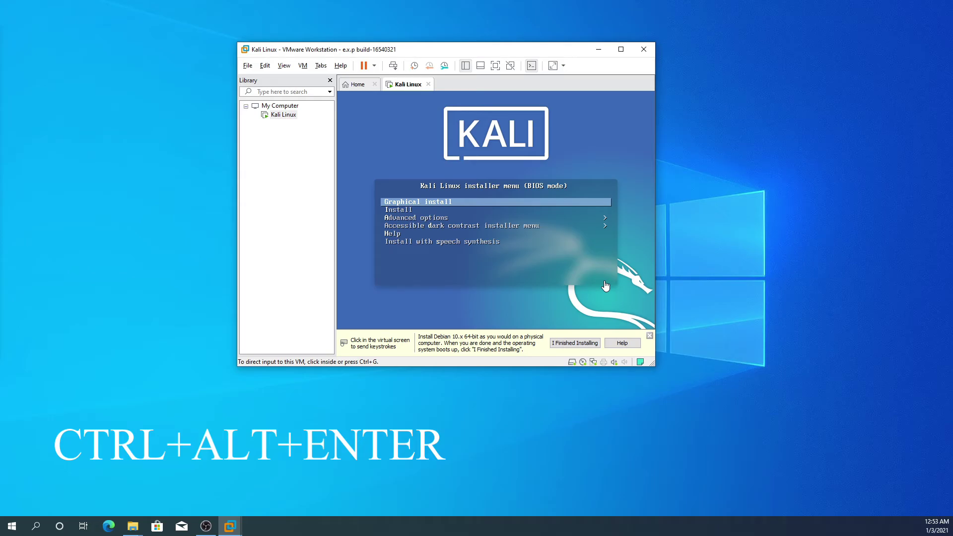
key(ctrl+alt+Return)
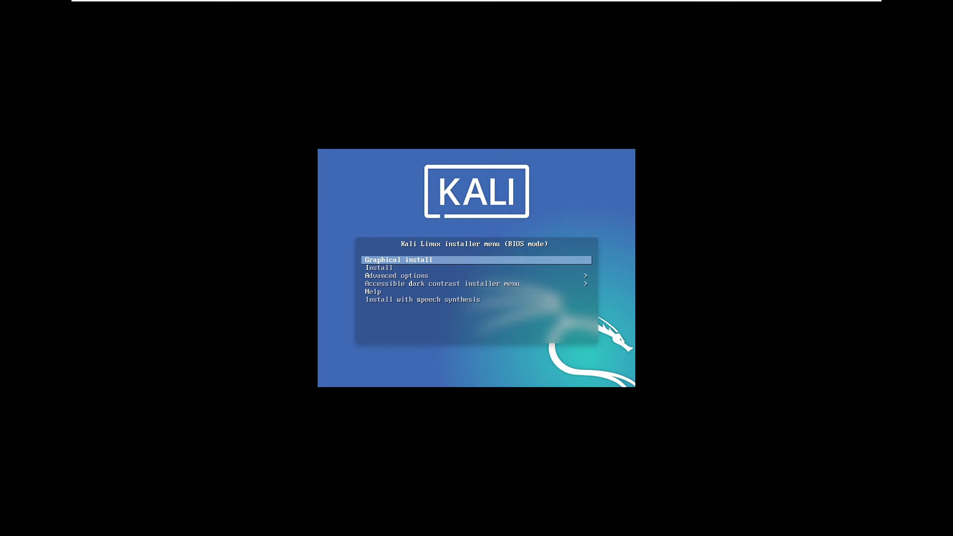
Start Graphical install with English, Bangladesh (other > Asia) as location, and the en_US locale
key(Return)
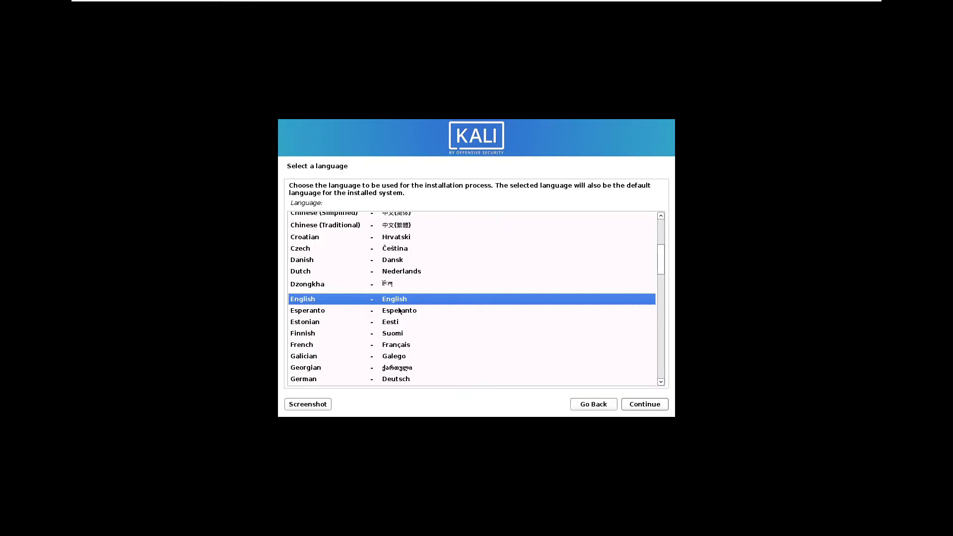
click(638, 406)
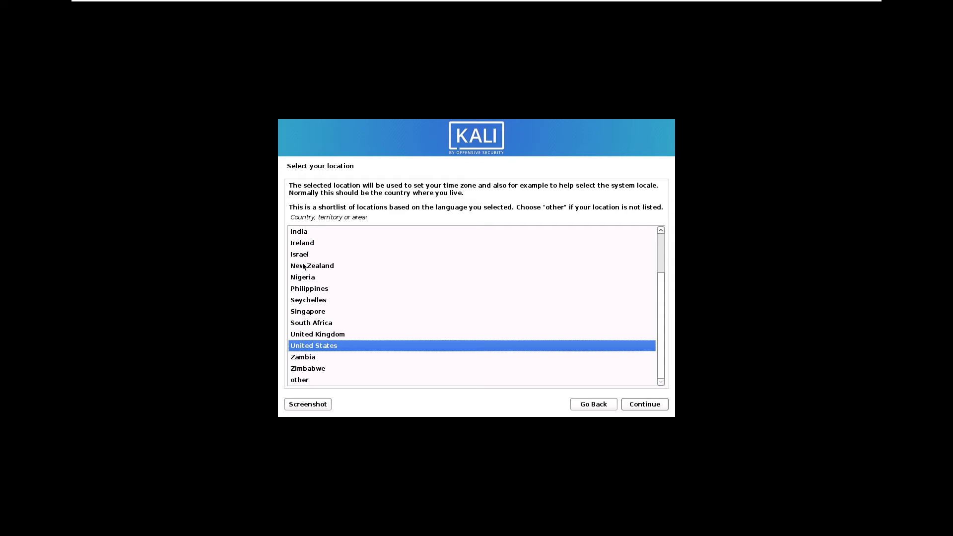
double_click(300, 380)
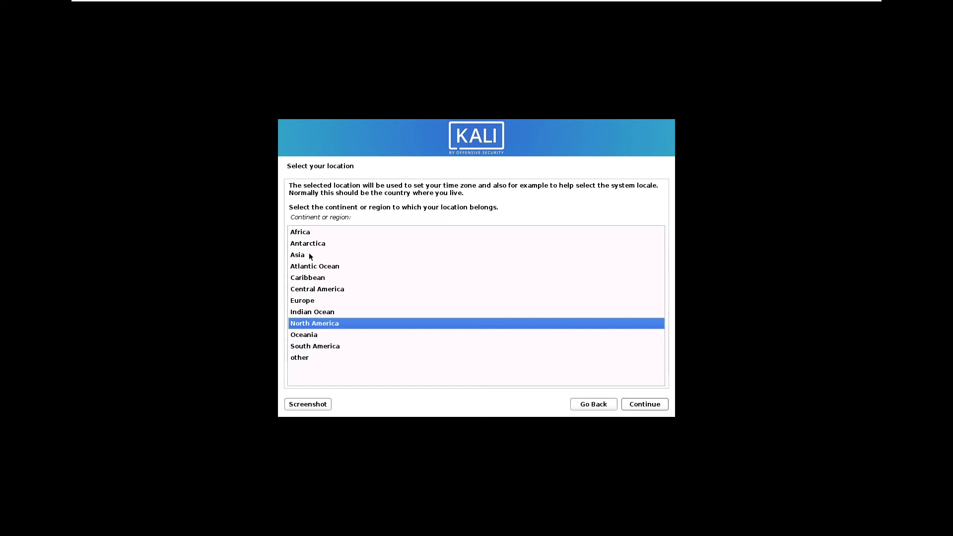
double_click(309, 255)
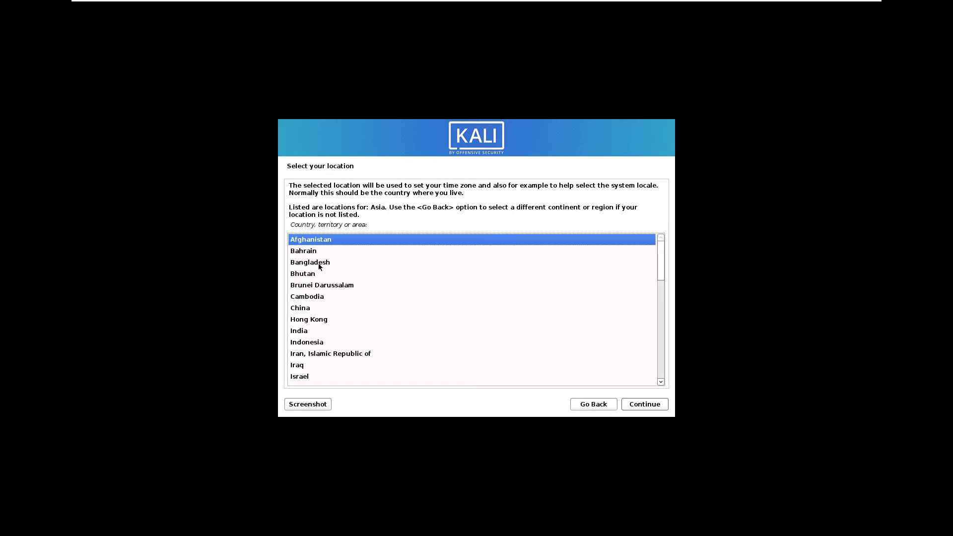
double_click(320, 267)
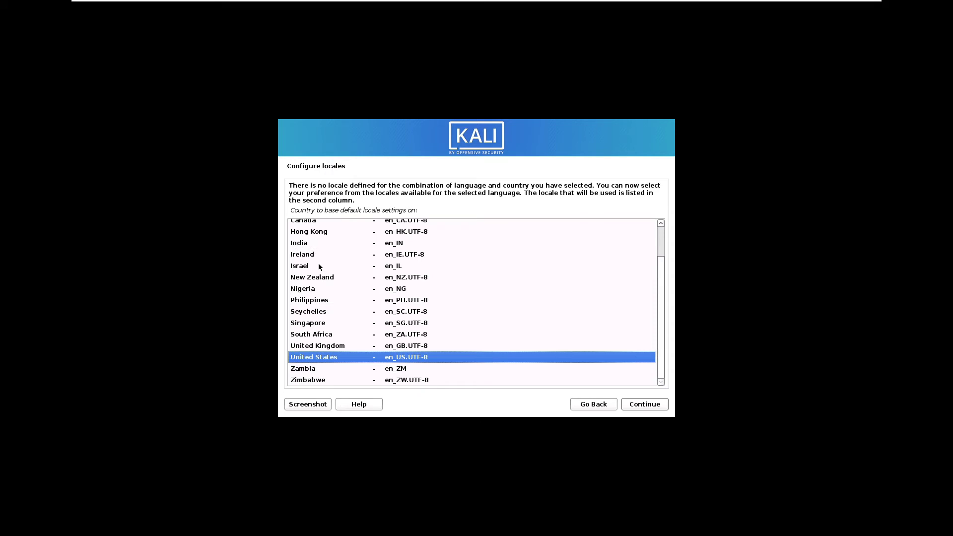
click(650, 408)
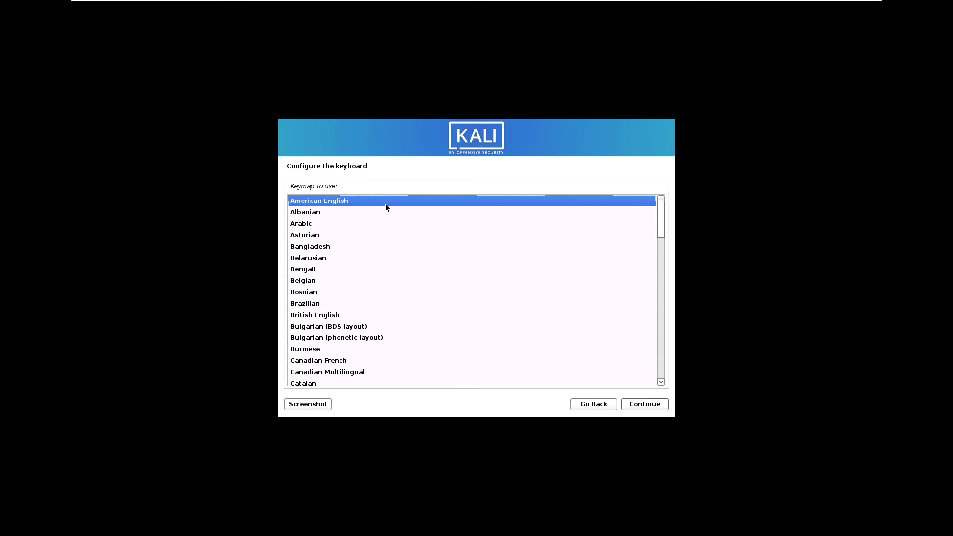
Keep the American English keymap and hostname kali, and set the domain name to softech
click(647, 404)
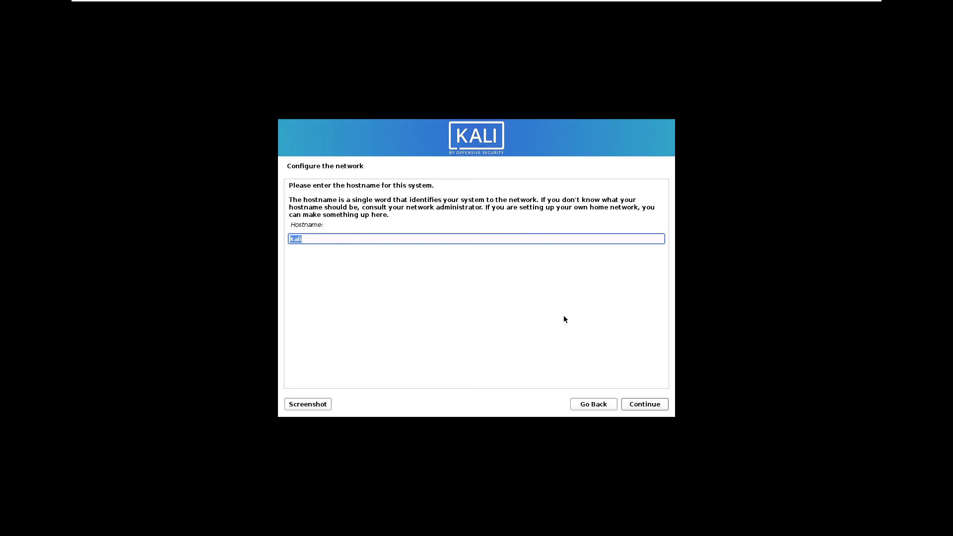
click(656, 406)
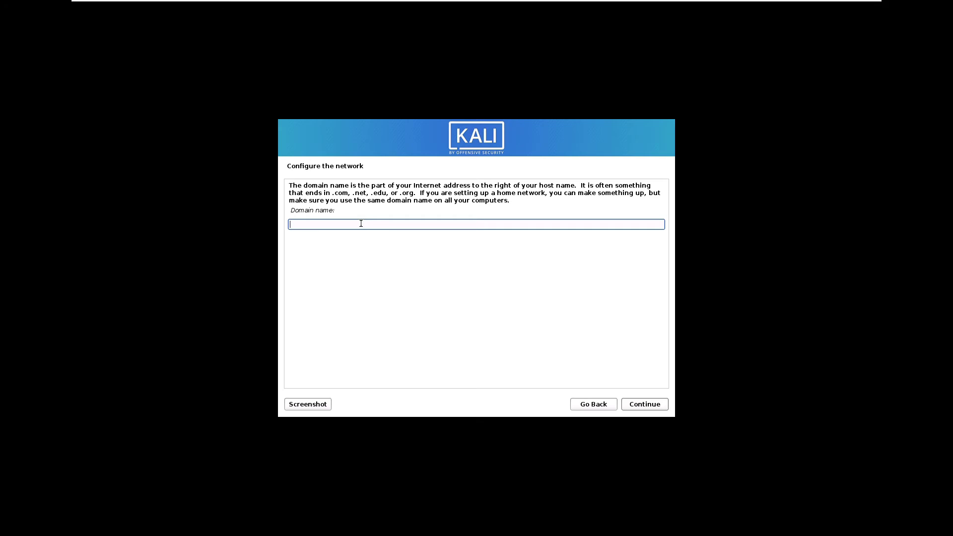
text(softech)
click(652, 409)
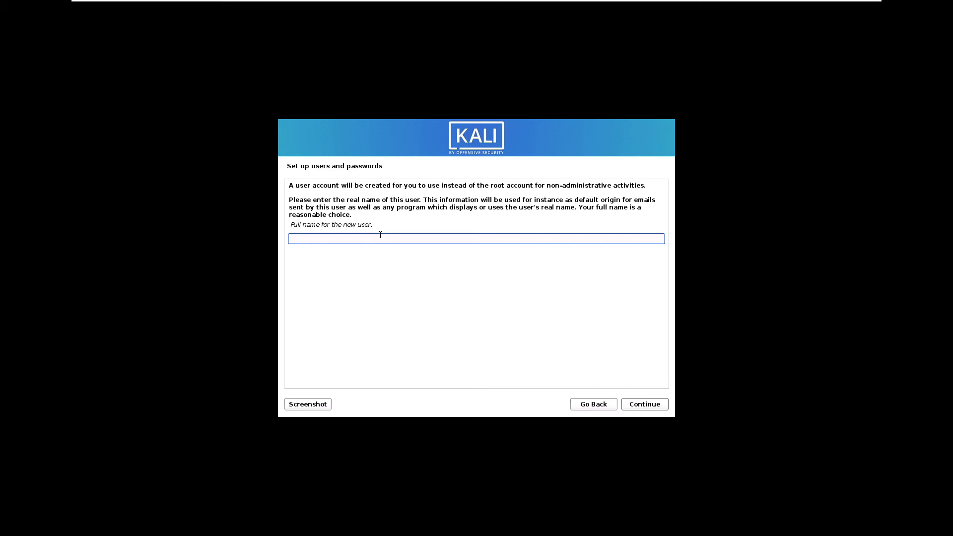
Enter the new user's full name, accept the suggested username, and set the account password
click(643, 404)
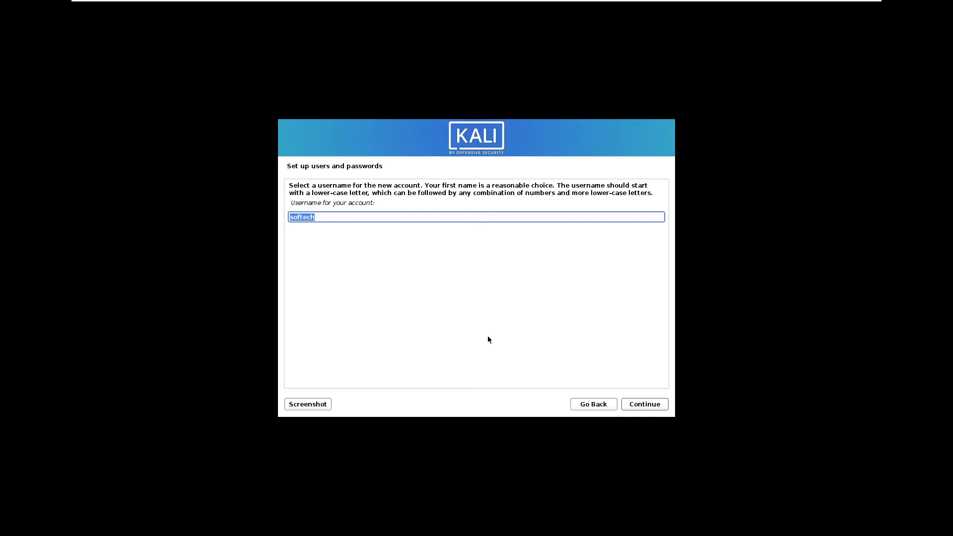
click(640, 405)
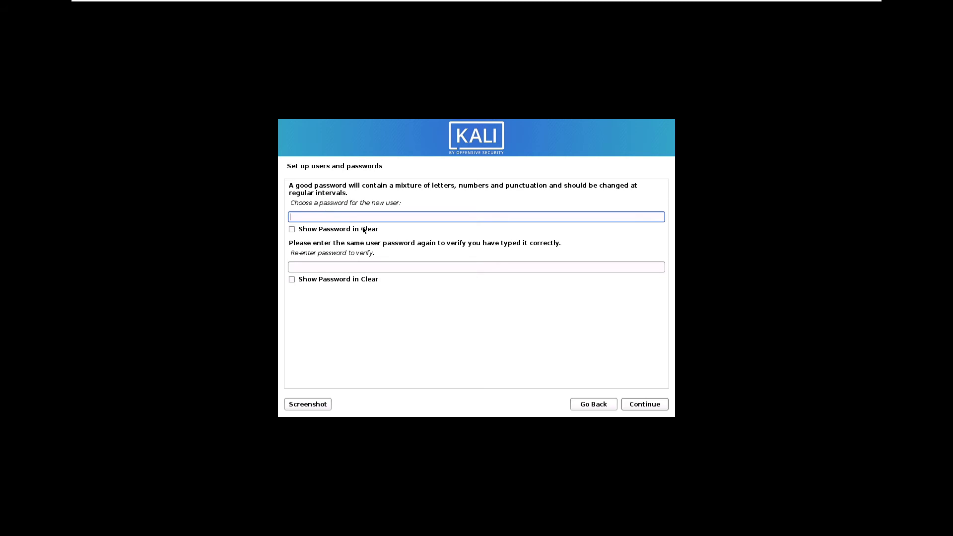
click(379, 268)
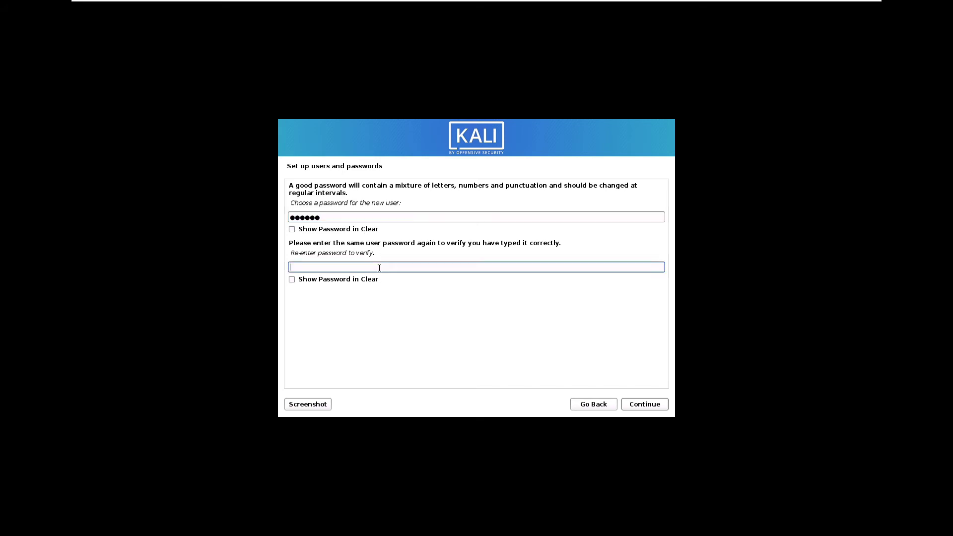
click(645, 405)
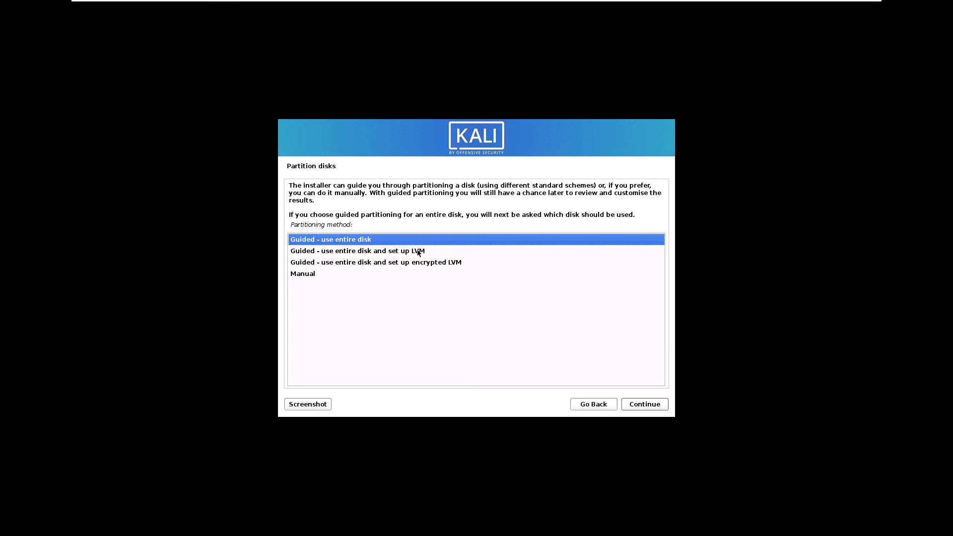
Partition the 75.2 GB disk with guided entire-disk, all files in one partition, and write changes
click(636, 405)
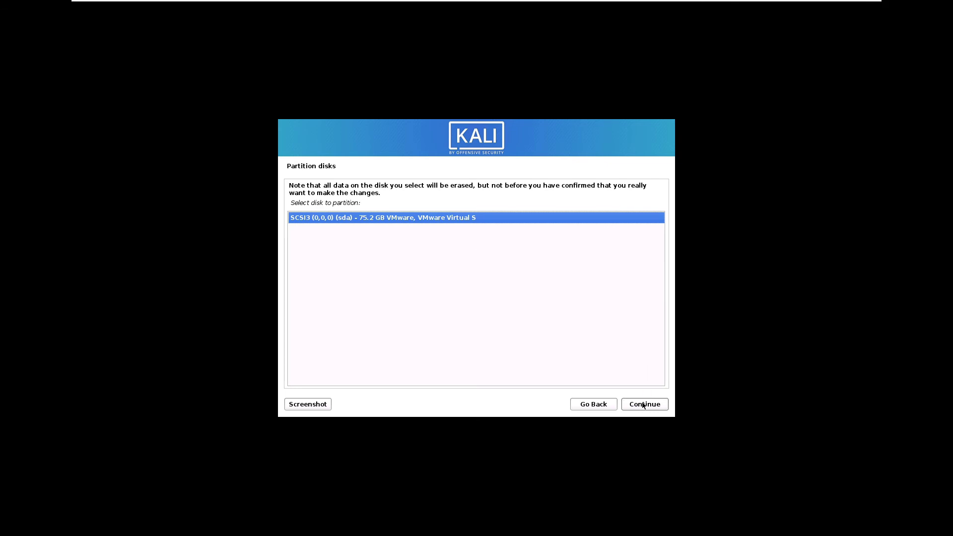
click(643, 405)
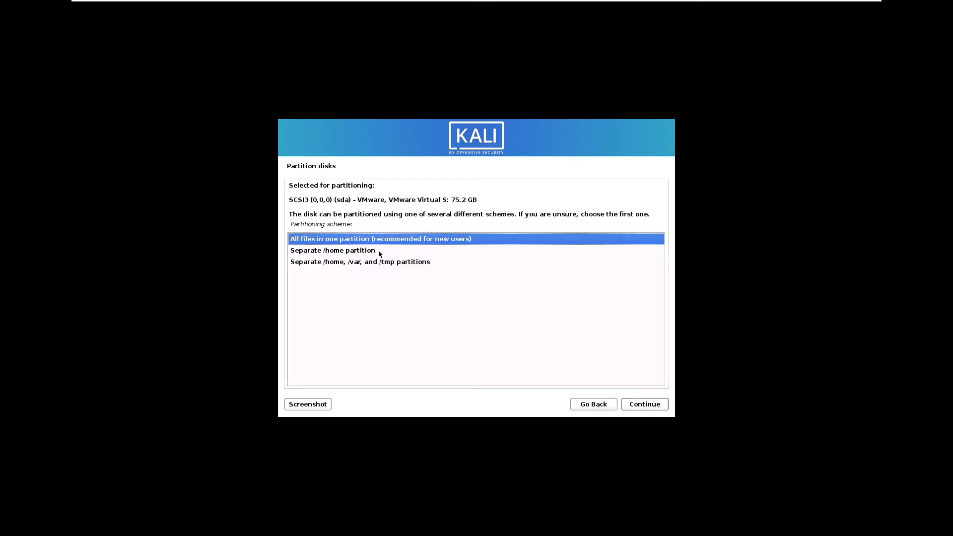
click(652, 404)
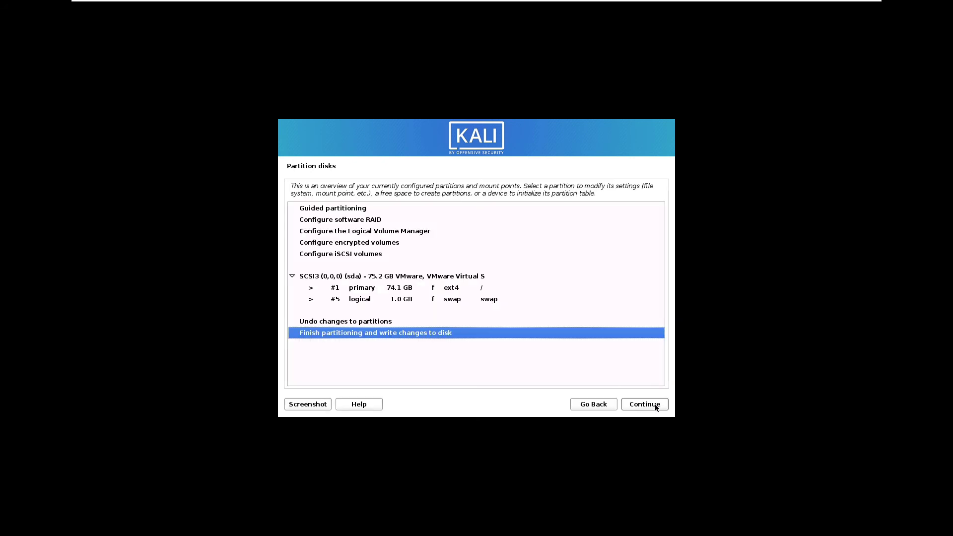
click(655, 407)
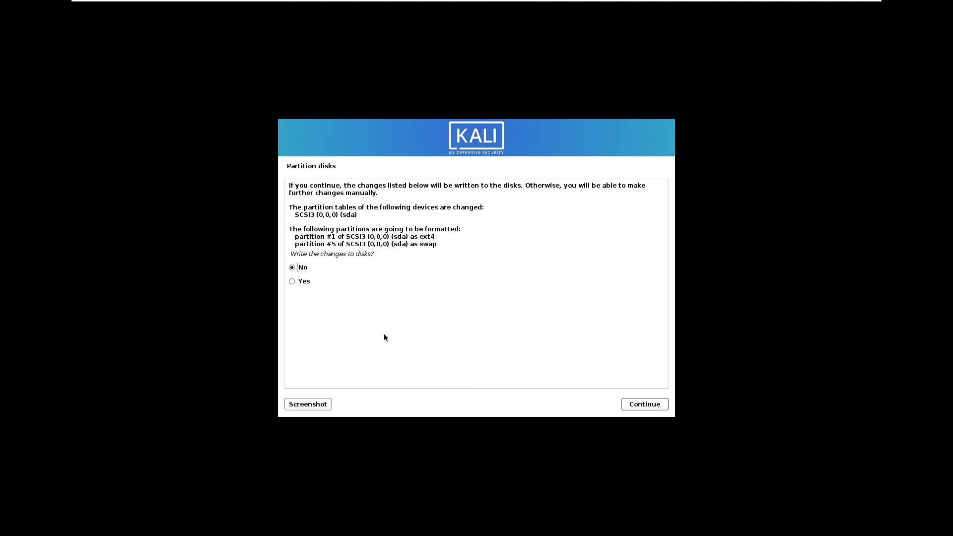
click(295, 282)
click(640, 405)
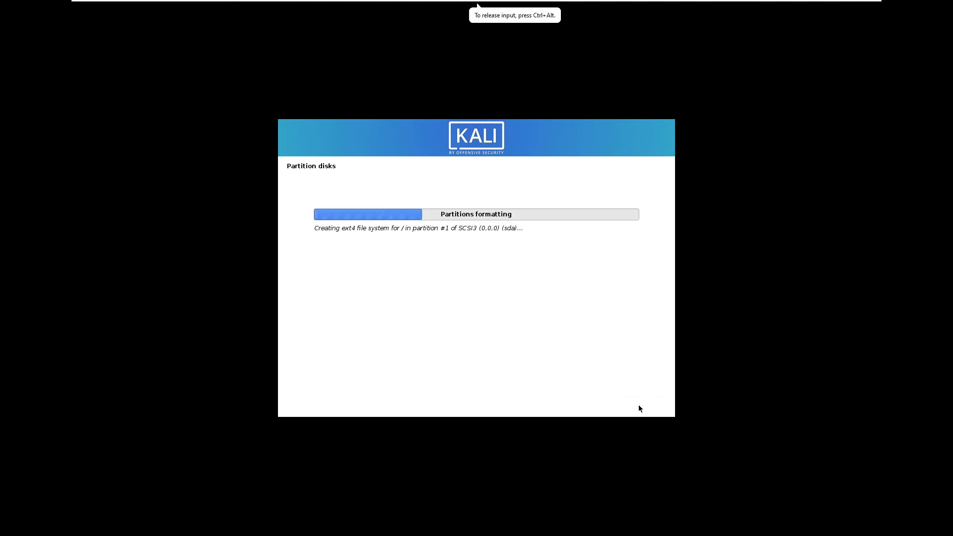